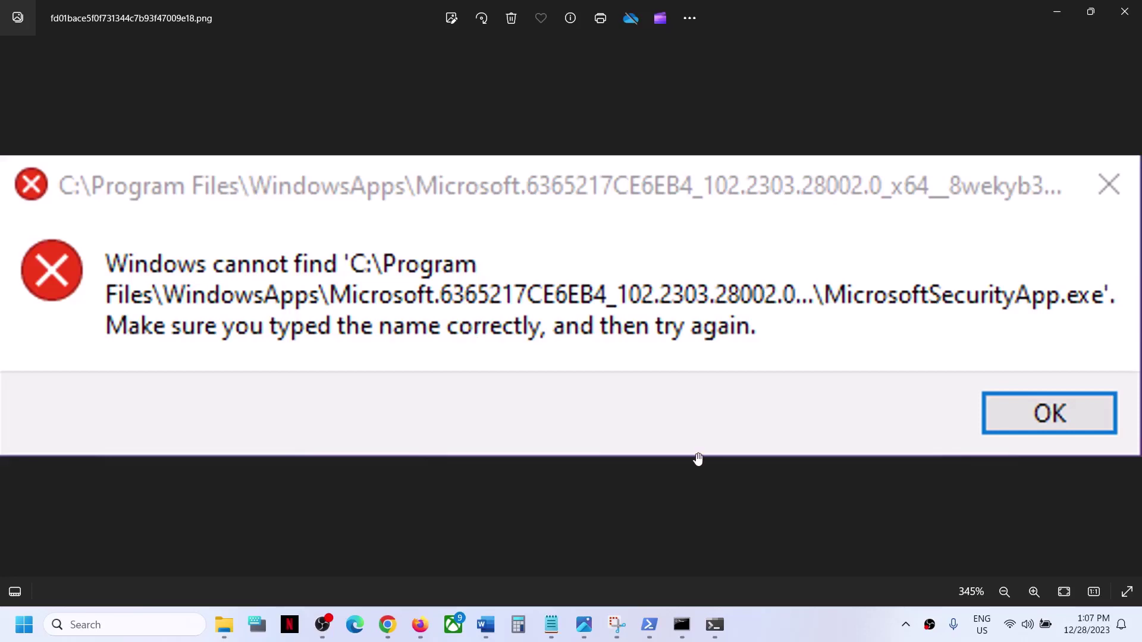
Bring Word's Document3, with the Defender Store link and removal command, to the front.
mouse_move(493, 624)
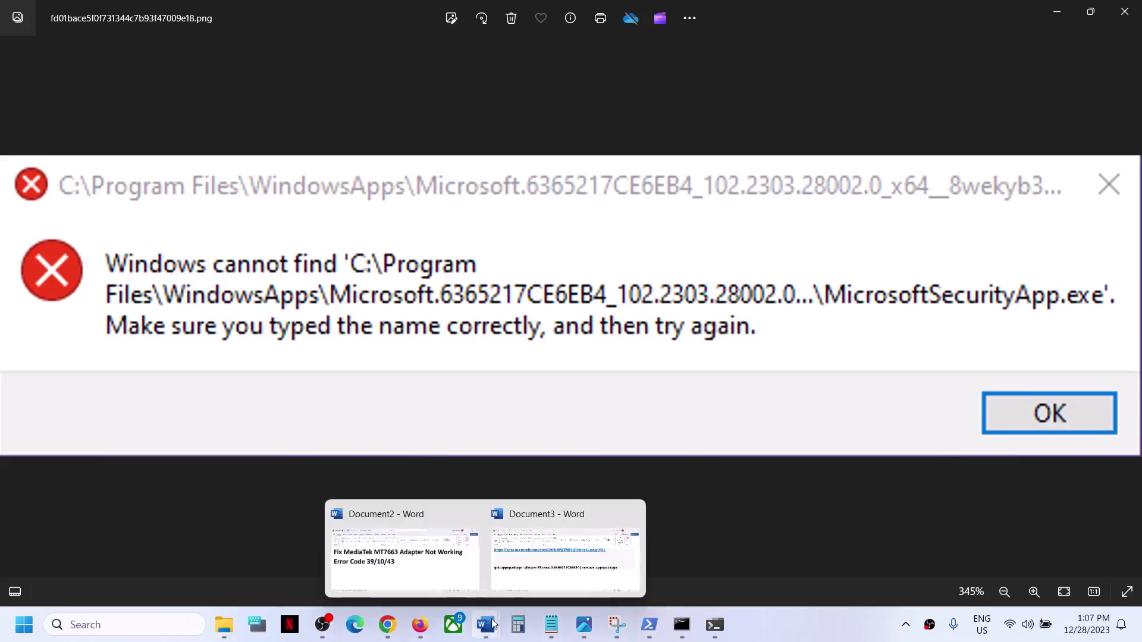
left_click(547, 575)
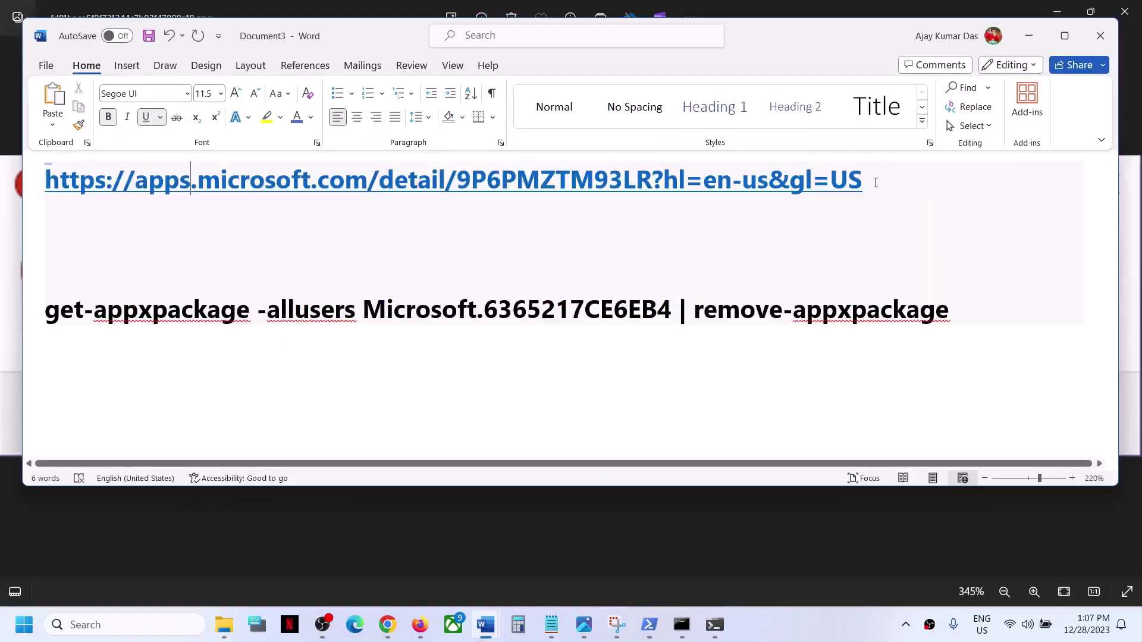
Copy the Defender Store link from Document3 and open a new Chrome window.
triple_click(875, 180)
key("ctrl+c")
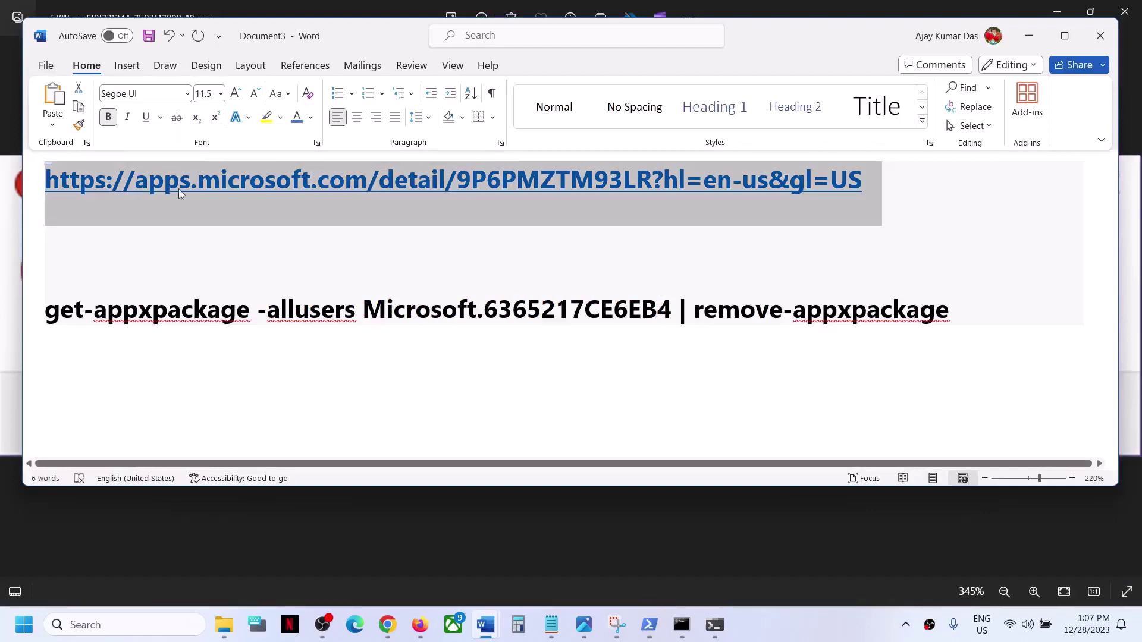
right_click(400, 624)
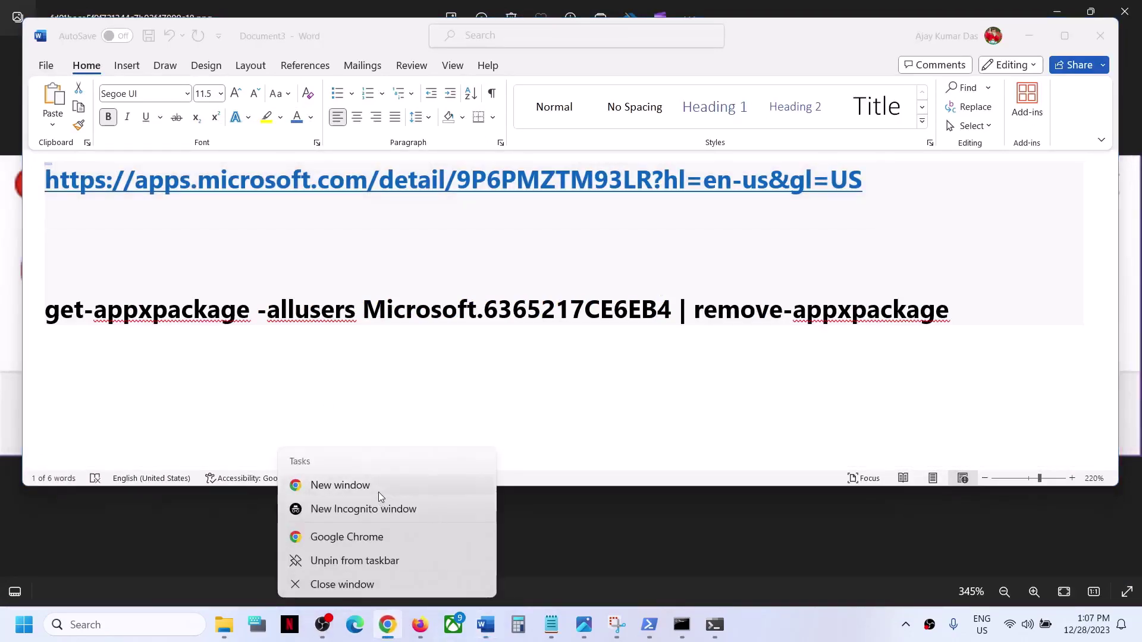
left_click(378, 491)
Load the Microsoft Defender web page and hand its installation over to the Microsoft Store app.
key("ctrl+v")
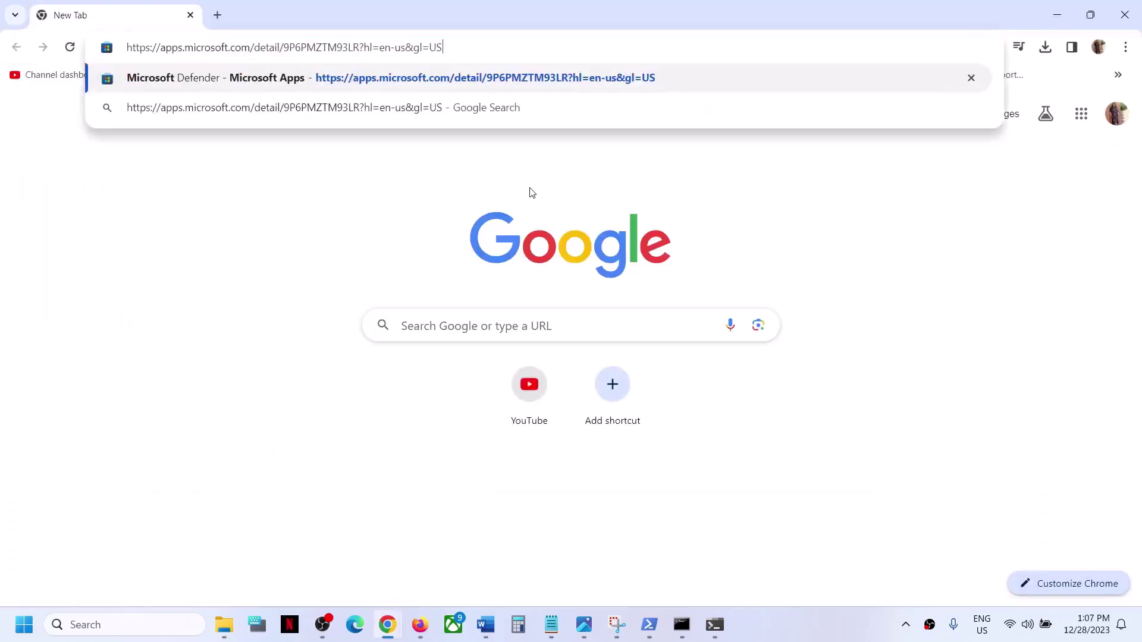
key("Return")
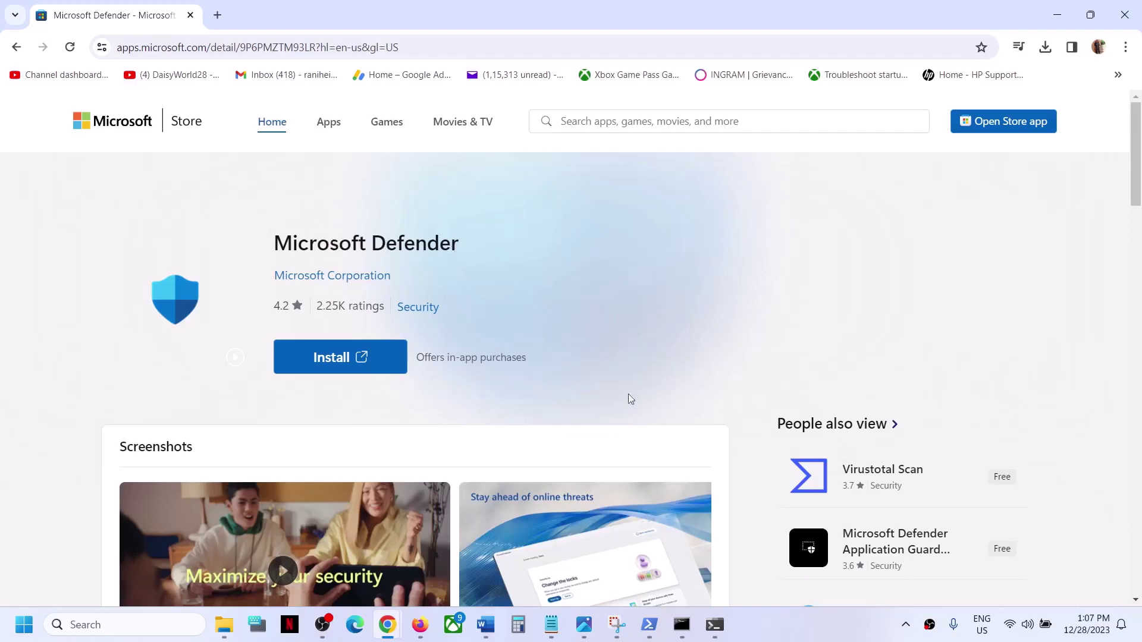
mouse_move(586, 625)
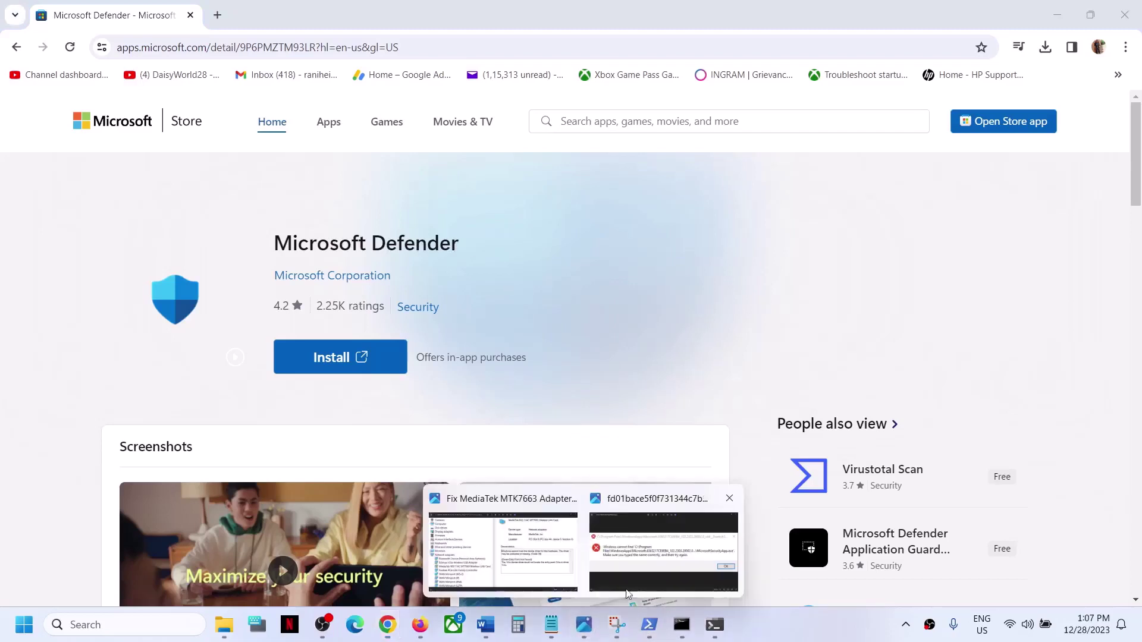
left_click(648, 572)
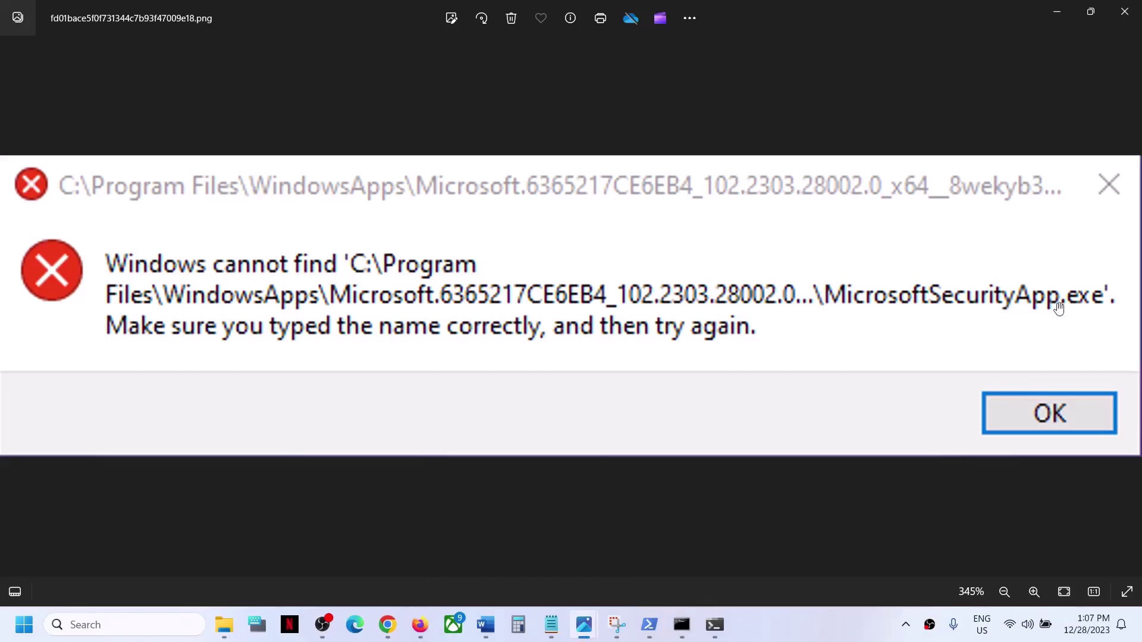
left_click(1054, 12)
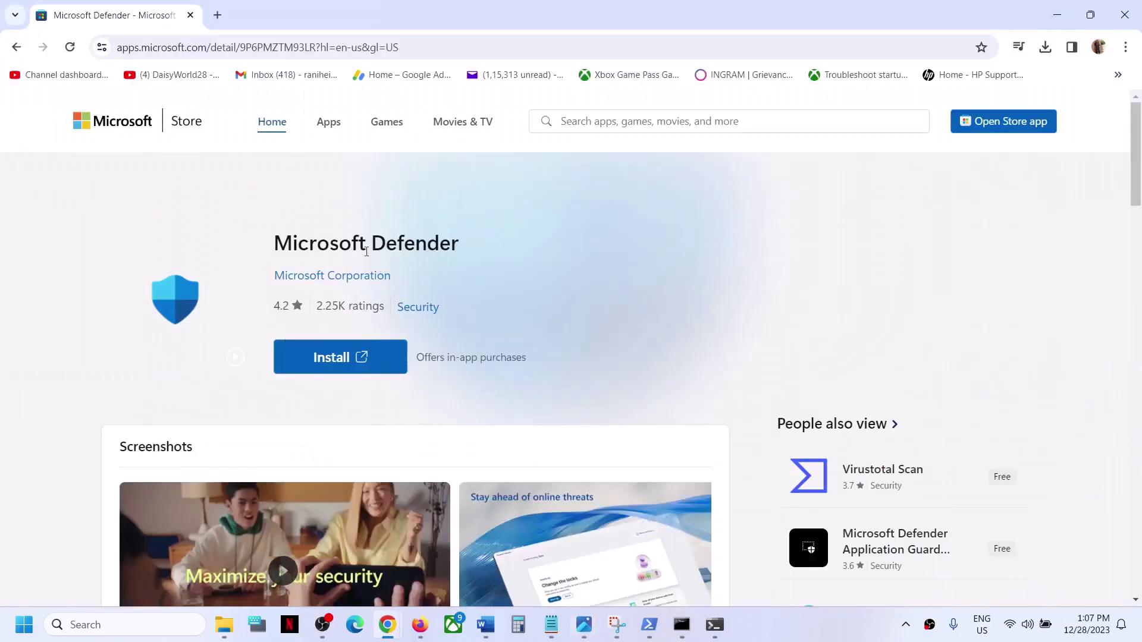
left_click(335, 363)
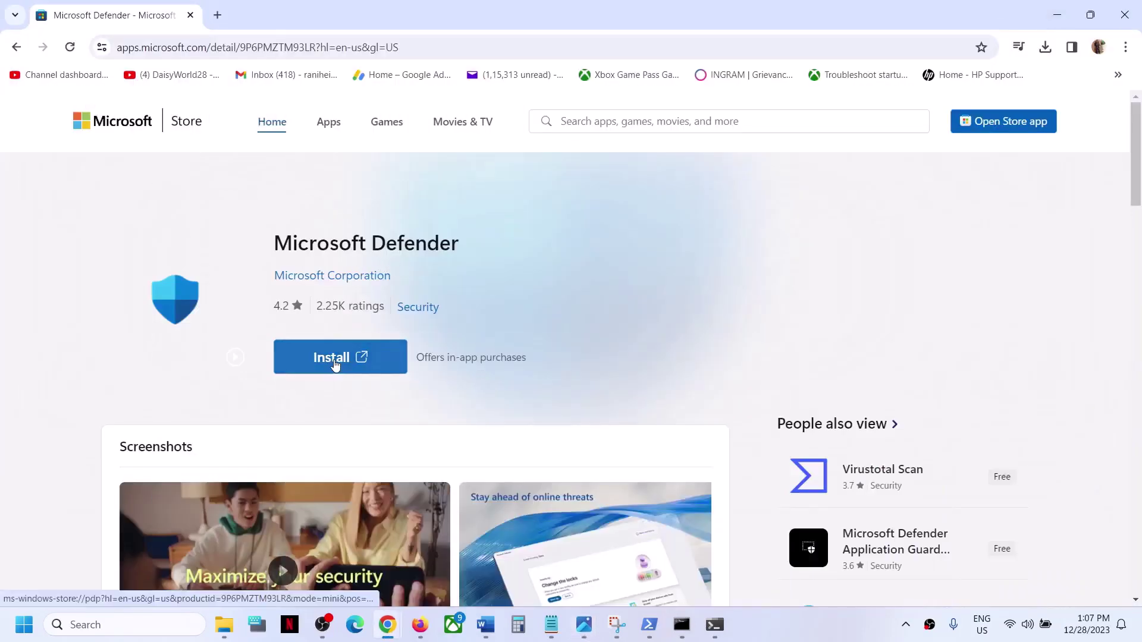
left_click(628, 184)
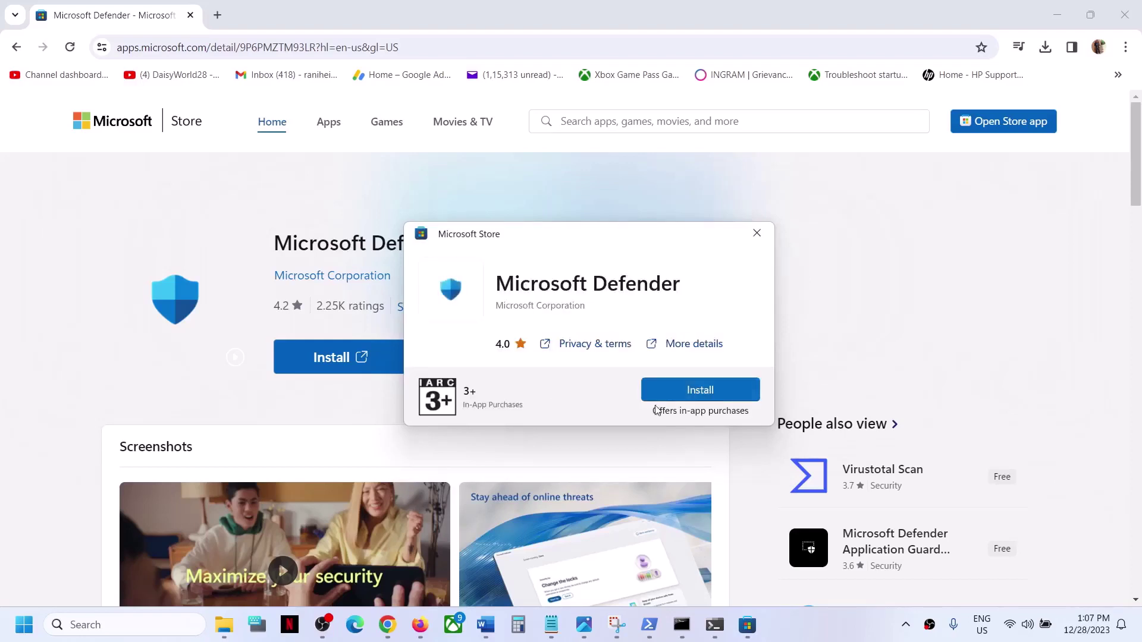
Install Microsoft Defender from the Store prompt, check the Start power options, then reopen the error screenshot.
left_click(690, 396)
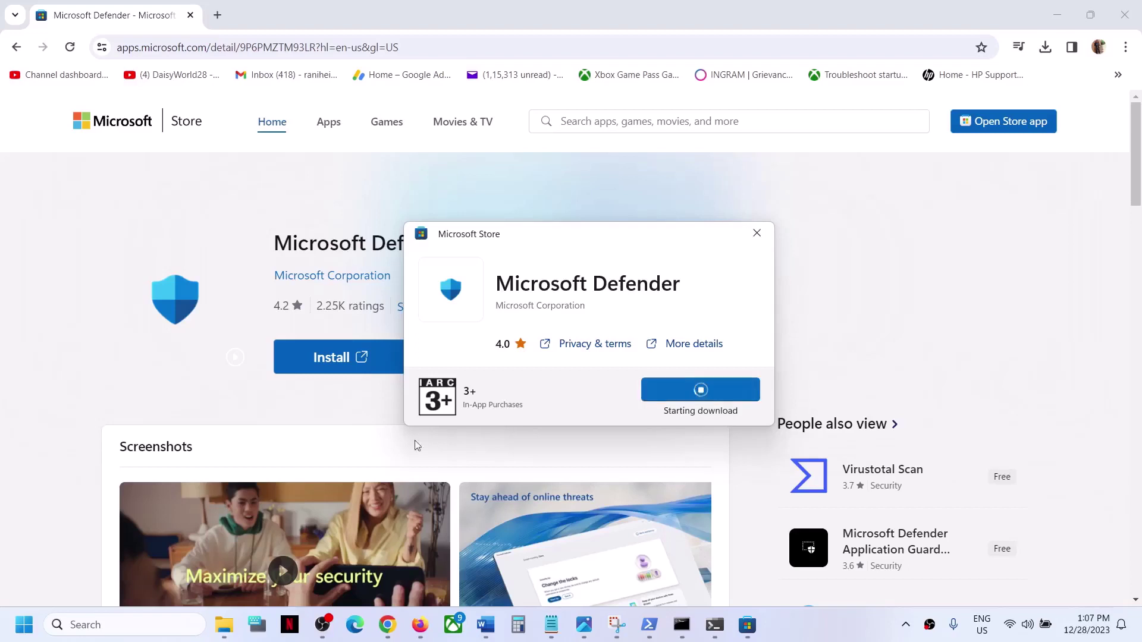
left_click(33, 627)
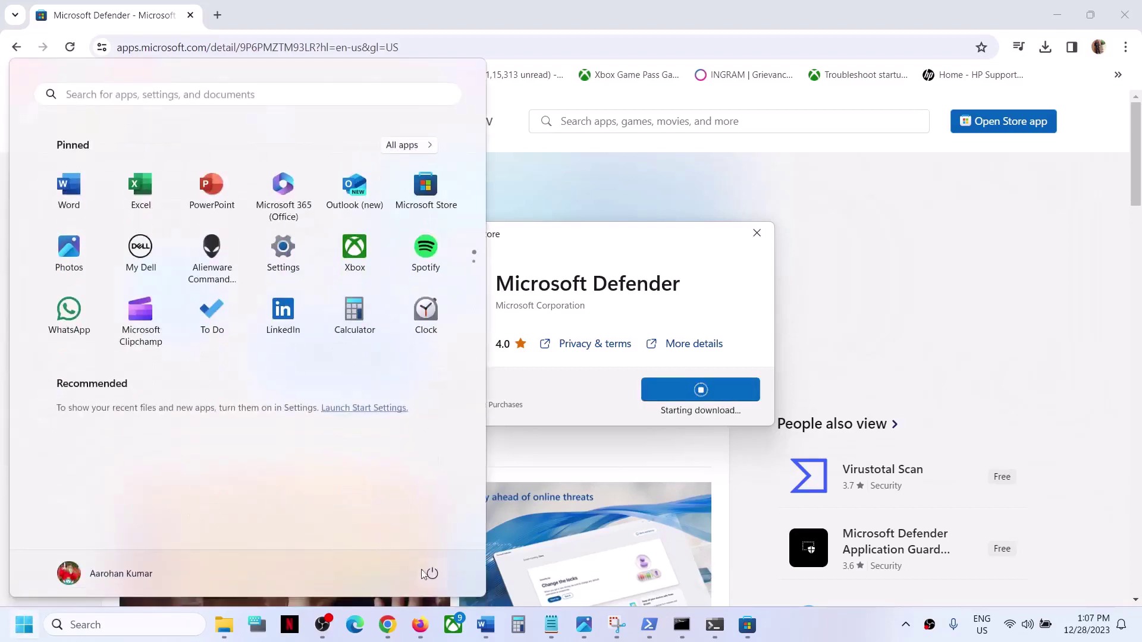
left_click(432, 572)
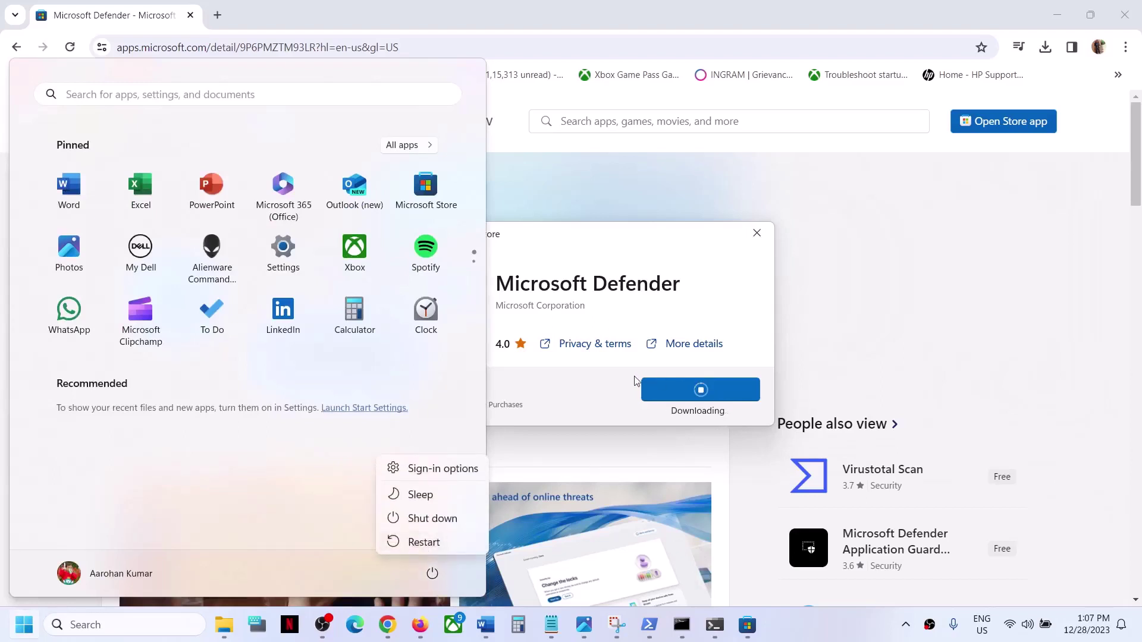
key("Escape")
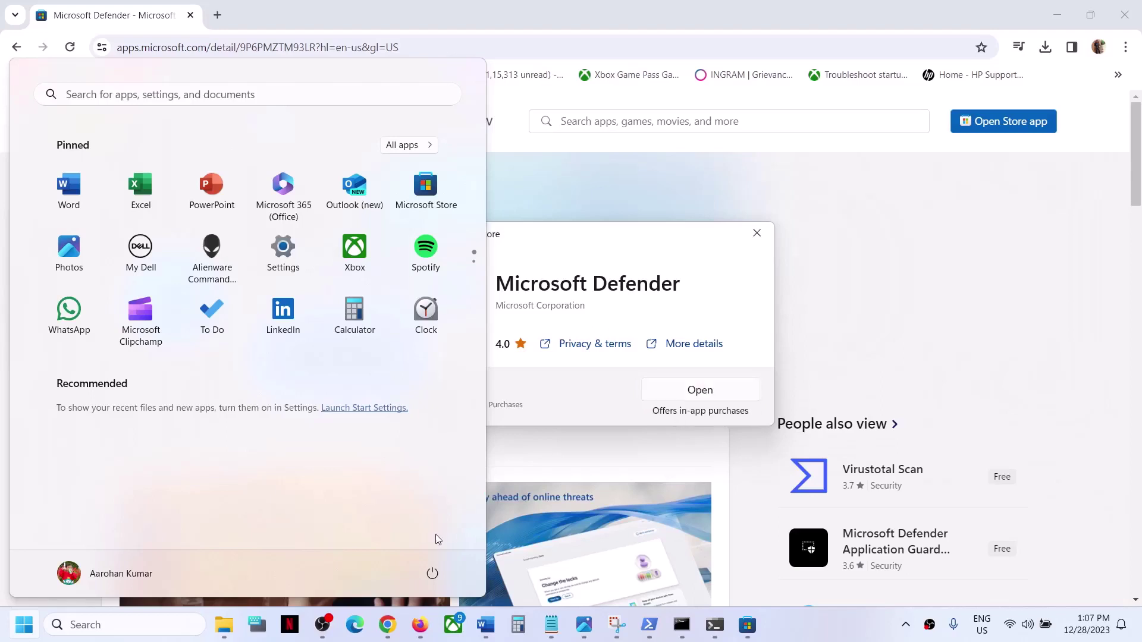
left_click(433, 573)
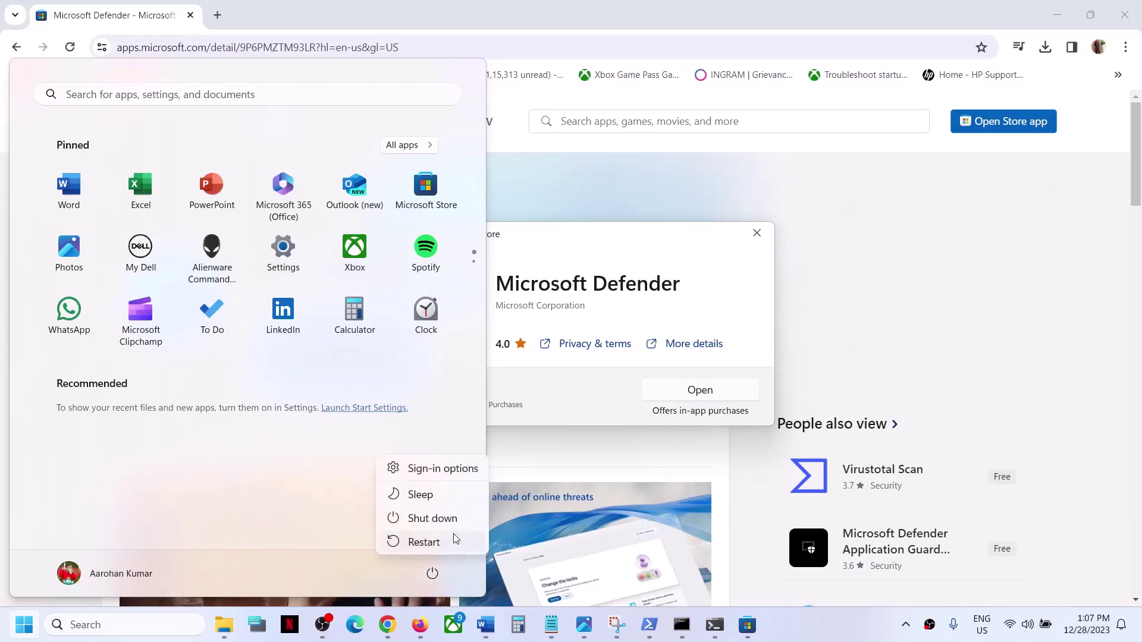
key("Escape")
left_click(917, 305)
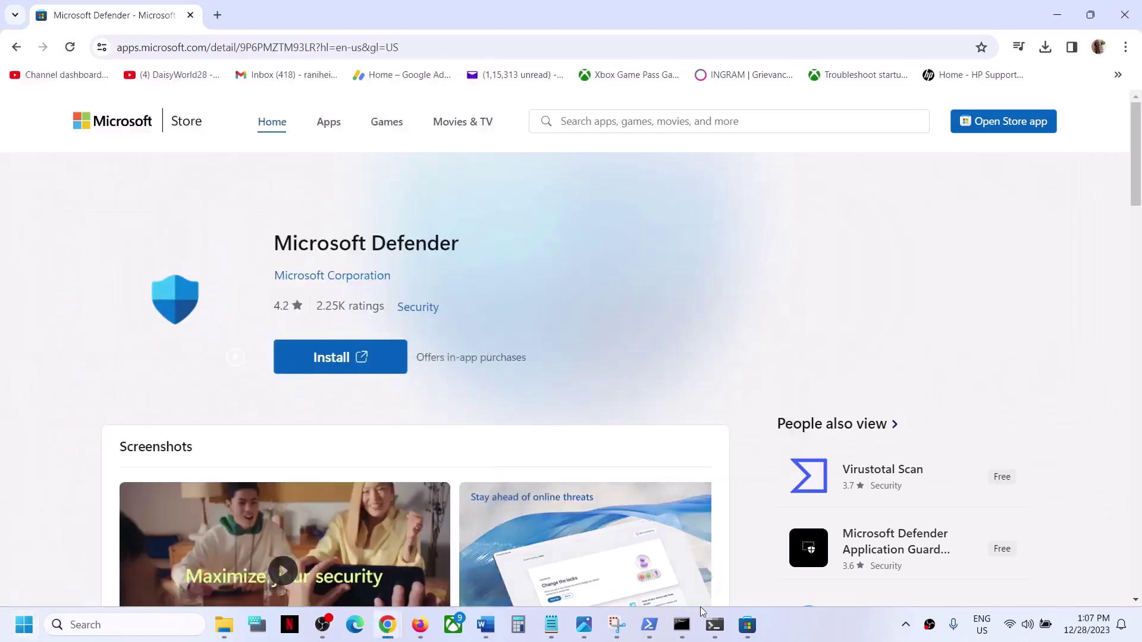
mouse_move(592, 632)
left_click(663, 547)
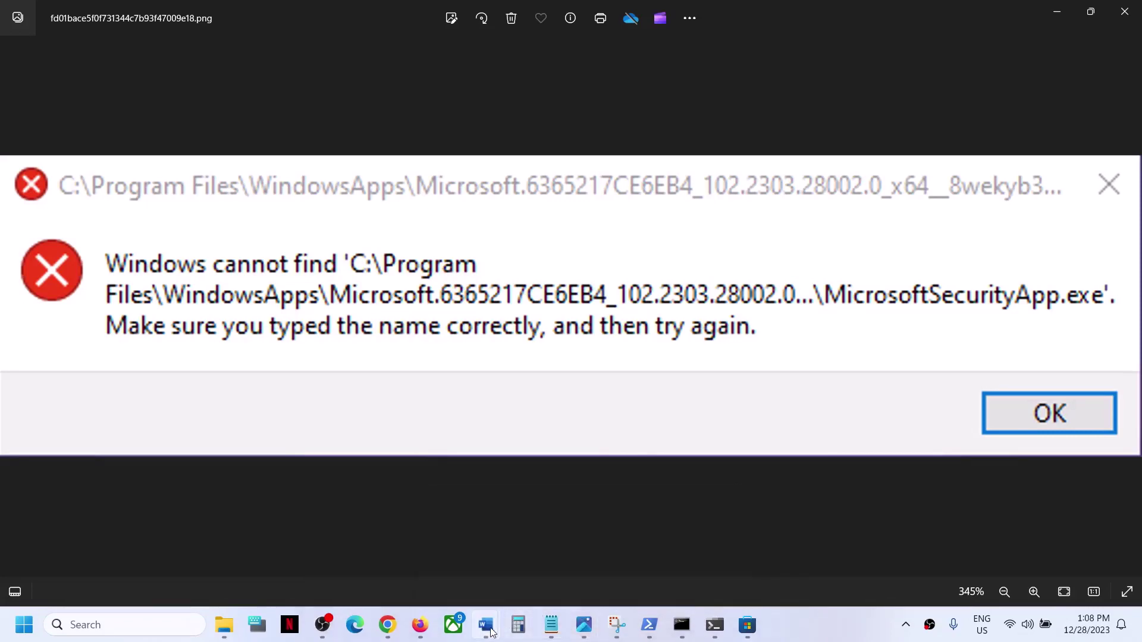
Return to the Word document and launch Windows PowerShell (Admin) from the Start quick-link menu.
mouse_move(491, 633)
left_click(555, 586)
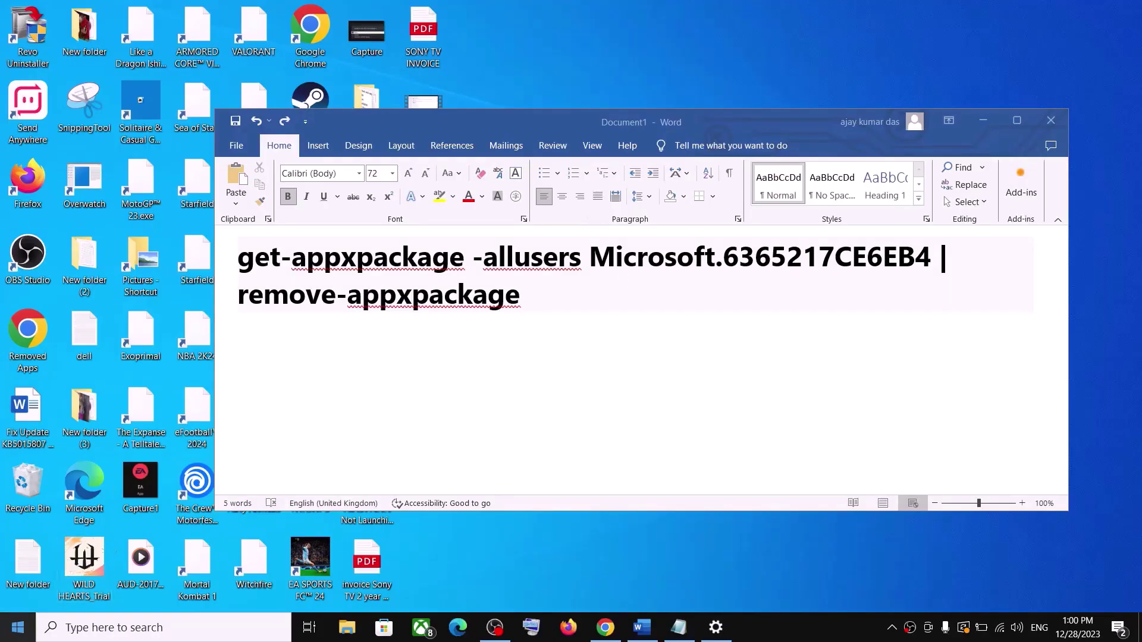
right_click(20, 636)
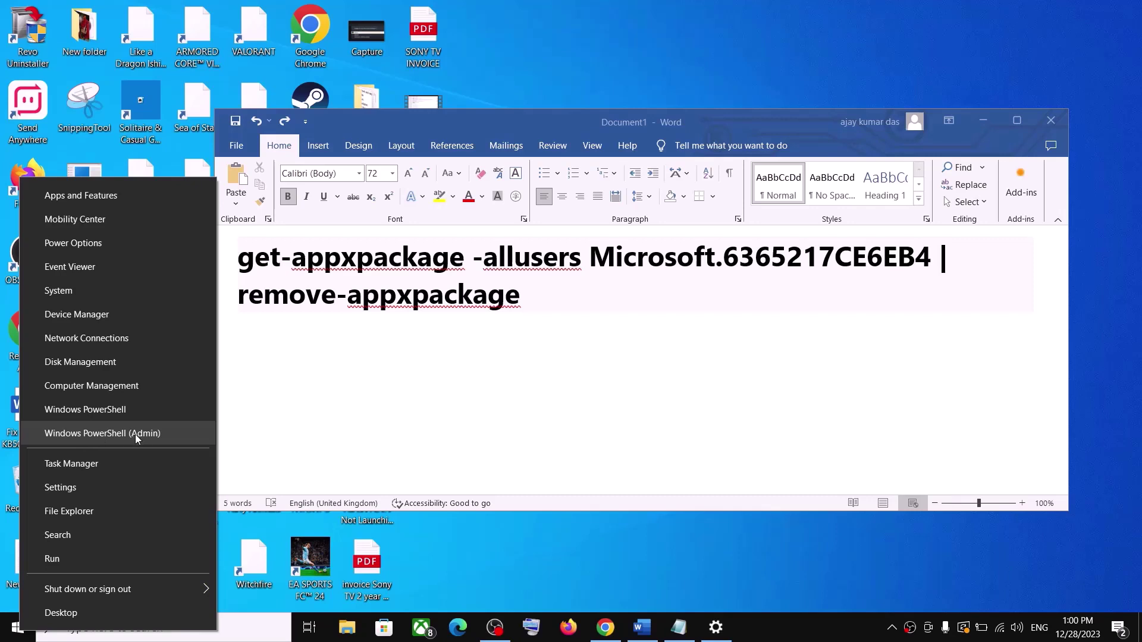
left_click(105, 437)
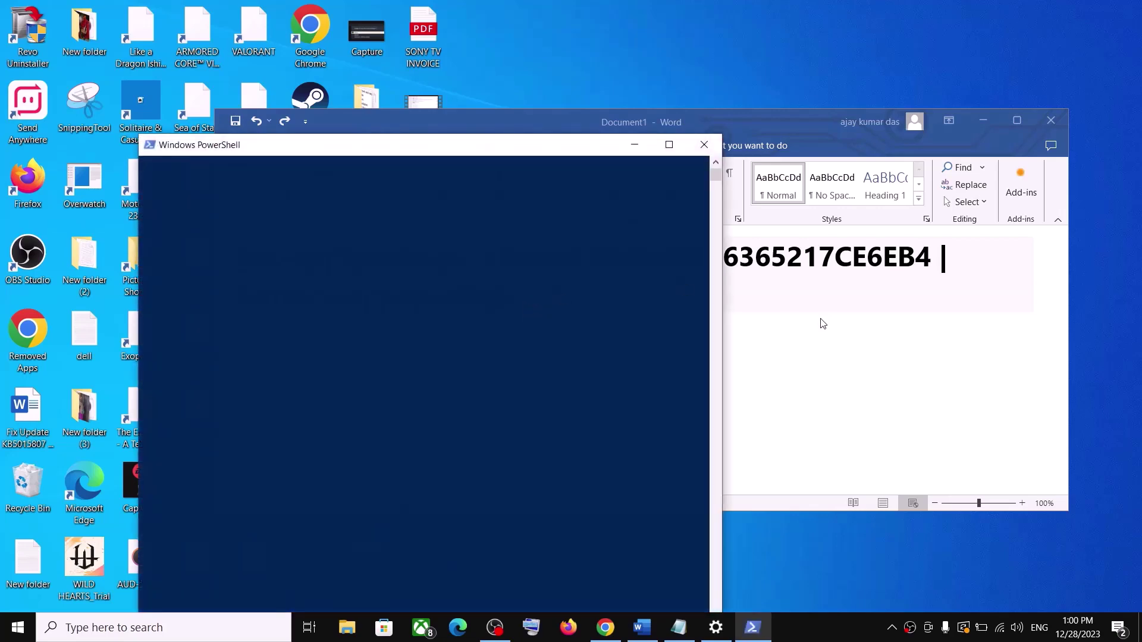
Copy the get-appxpackage | remove-appxpackage command from Word and paste-run it in admin PowerShell.
left_click(823, 323)
left_click_drag(594, 304, 245, 260)
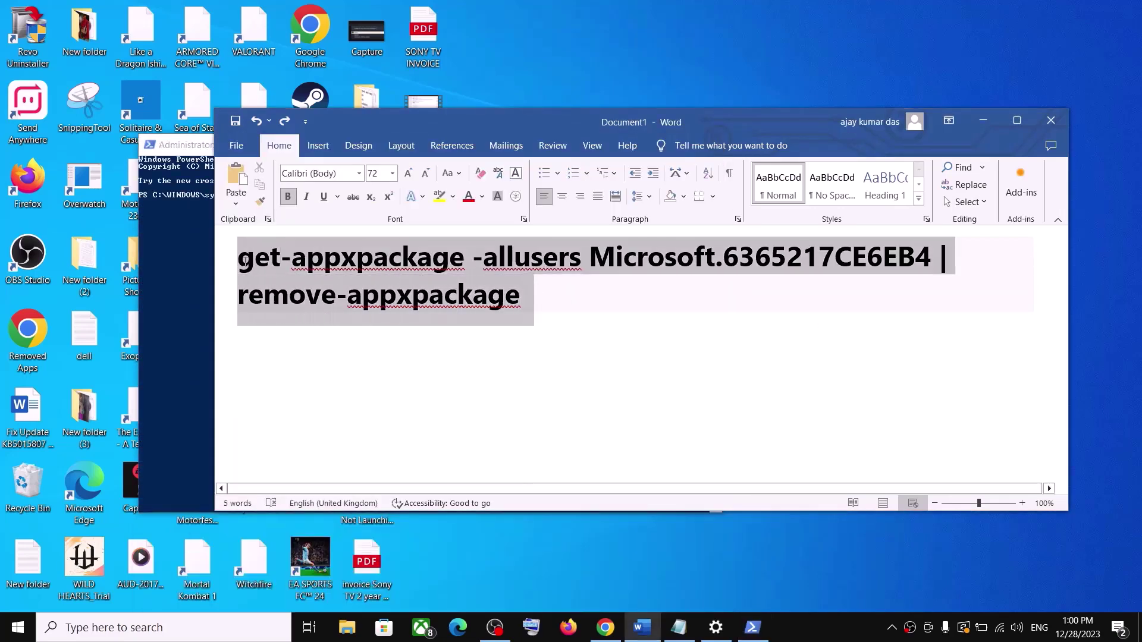
right_click(274, 269)
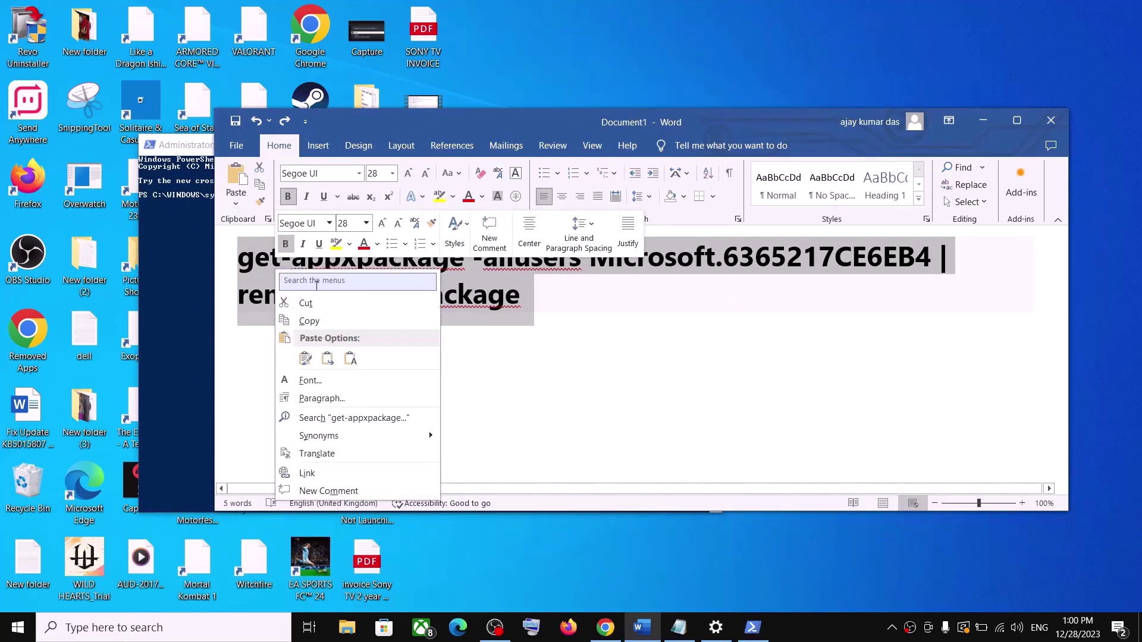
left_click(324, 321)
left_click(204, 230)
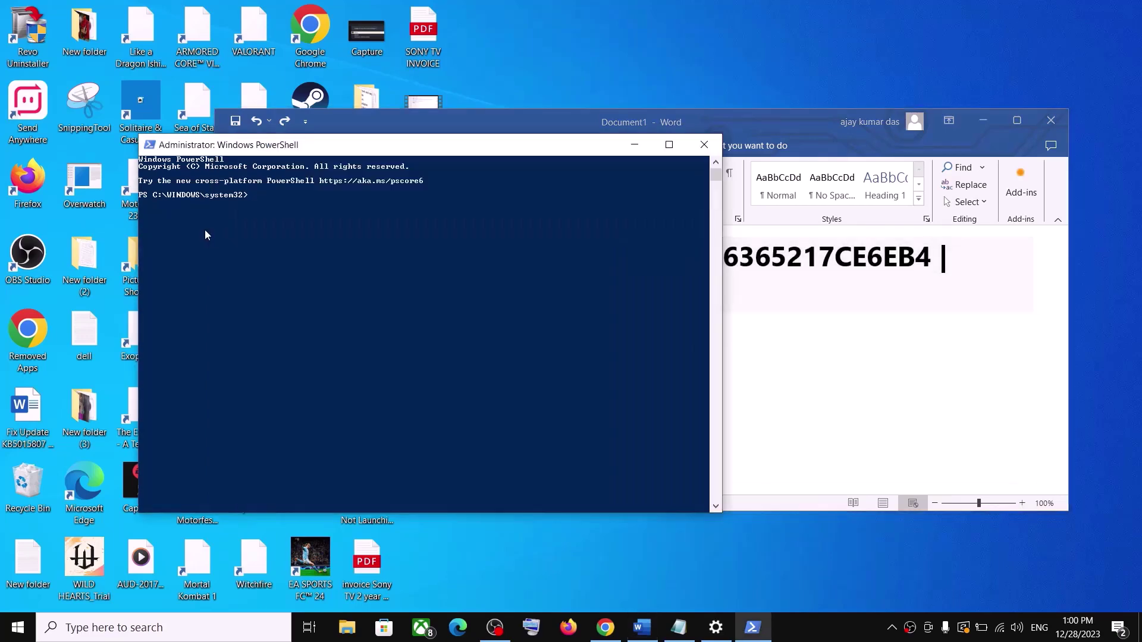
right_click(204, 229)
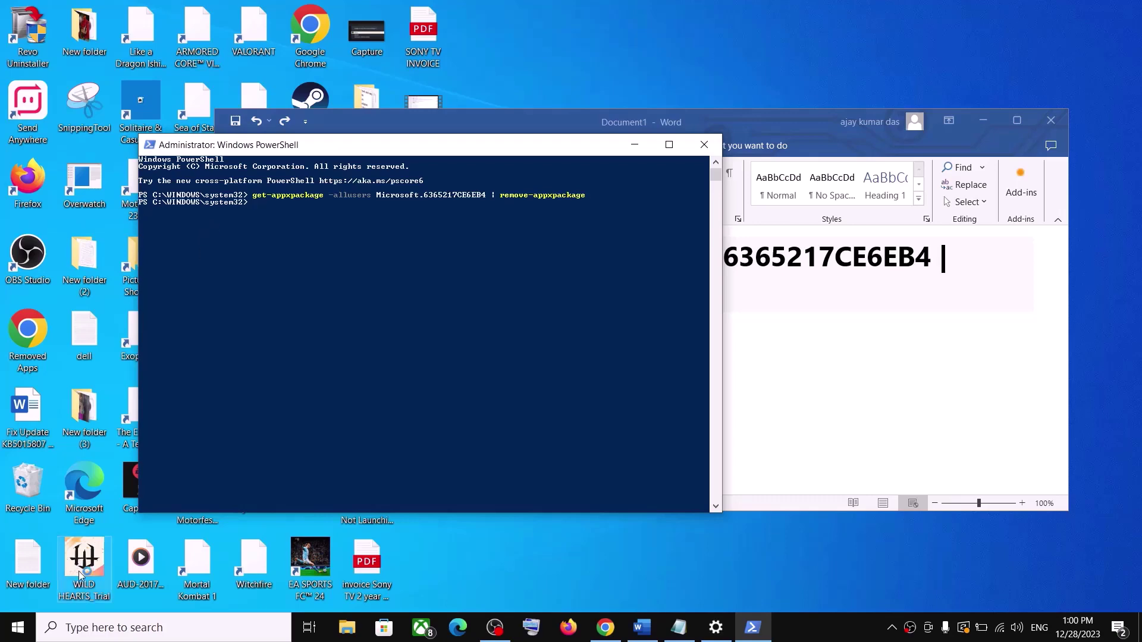
left_click(18, 628)
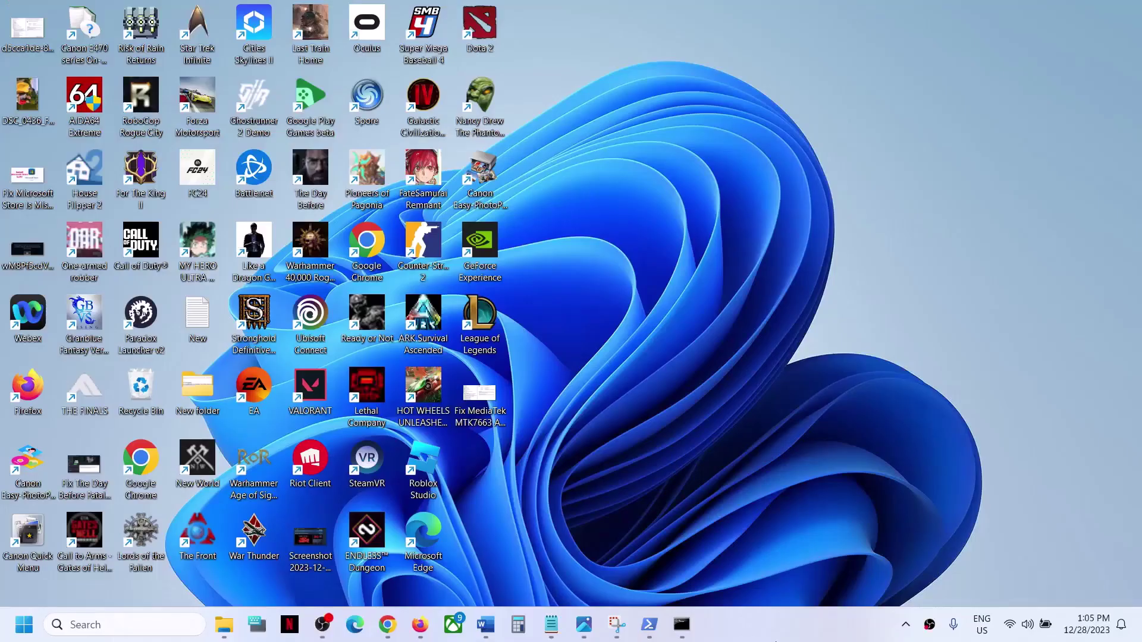
Launch Terminal (Admin), copy the removal command line from Word, and return to the terminal.
right_click(25, 624)
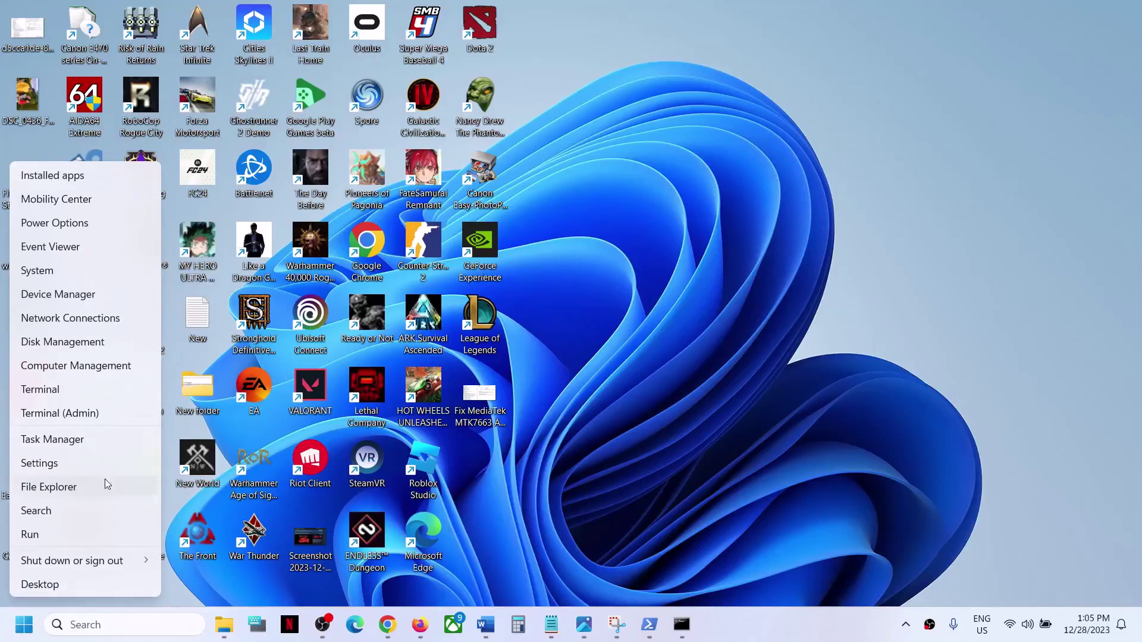
left_click(87, 420)
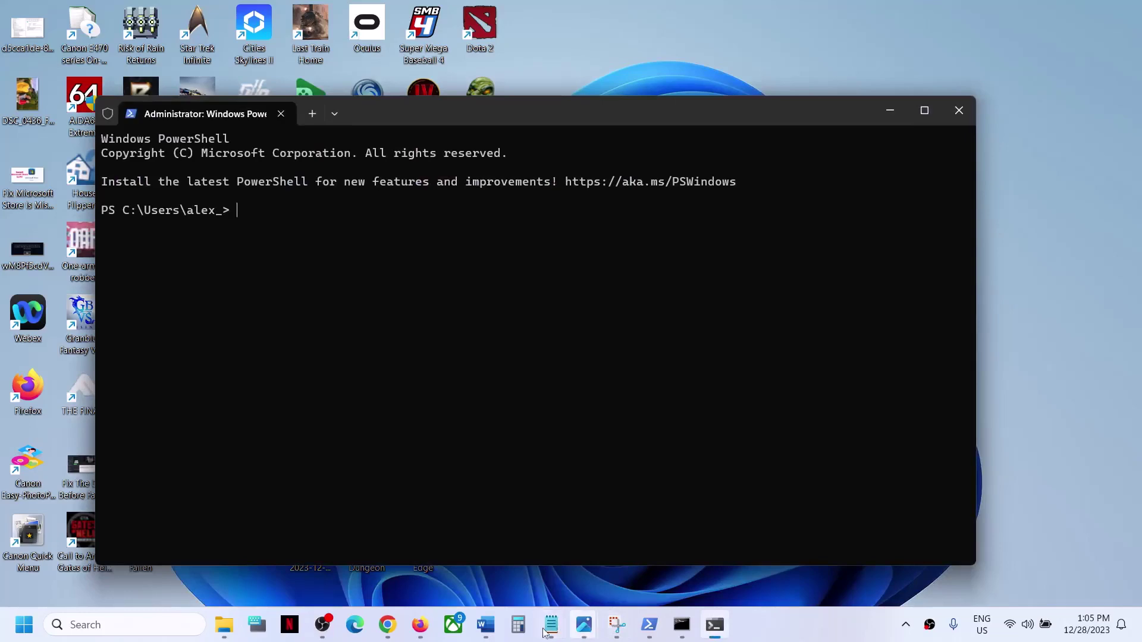
mouse_move(485, 625)
left_click(561, 581)
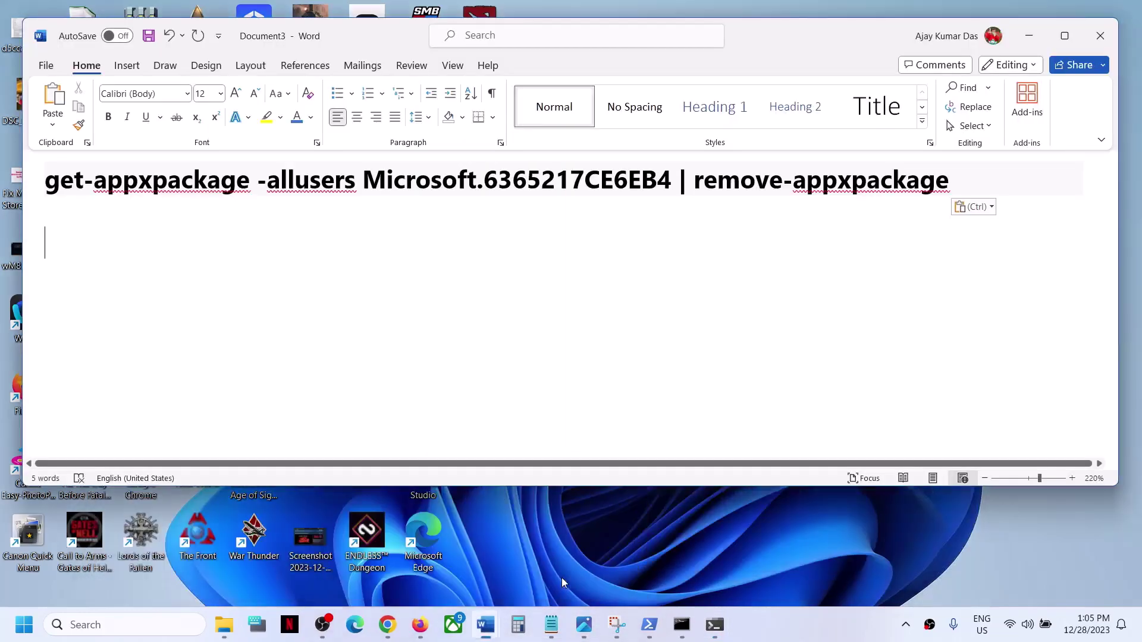
left_click_drag(964, 175, 25, 201)
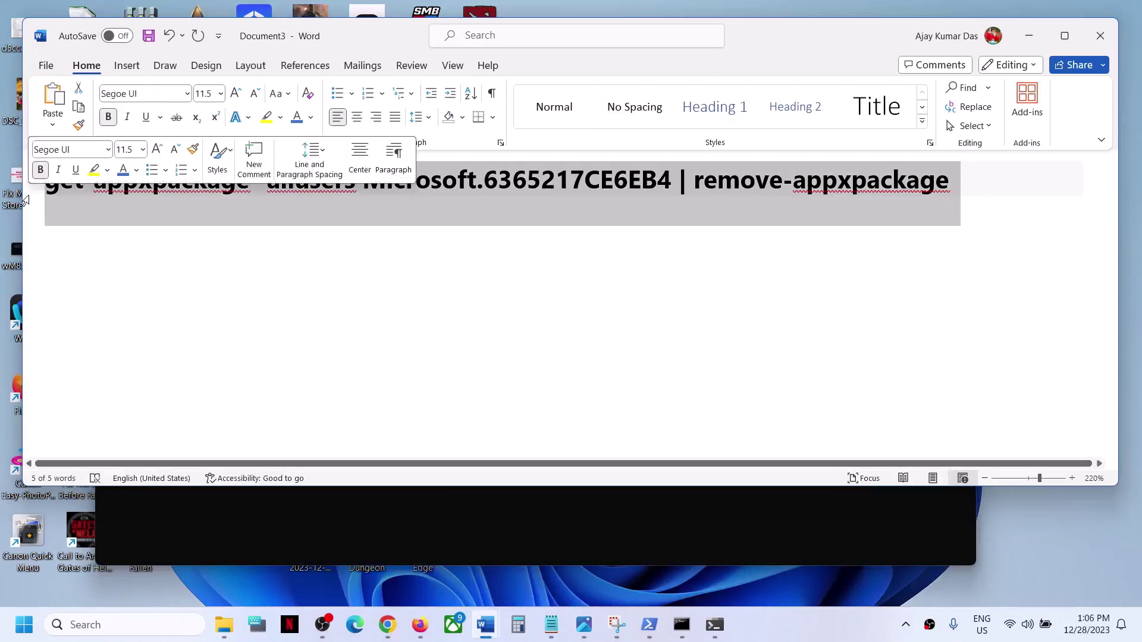
left_click(349, 524)
Paste and run the Microsoft.6365217CE6EB4 removal command, then check the Start power menu without restarting.
key("ctrl+v")
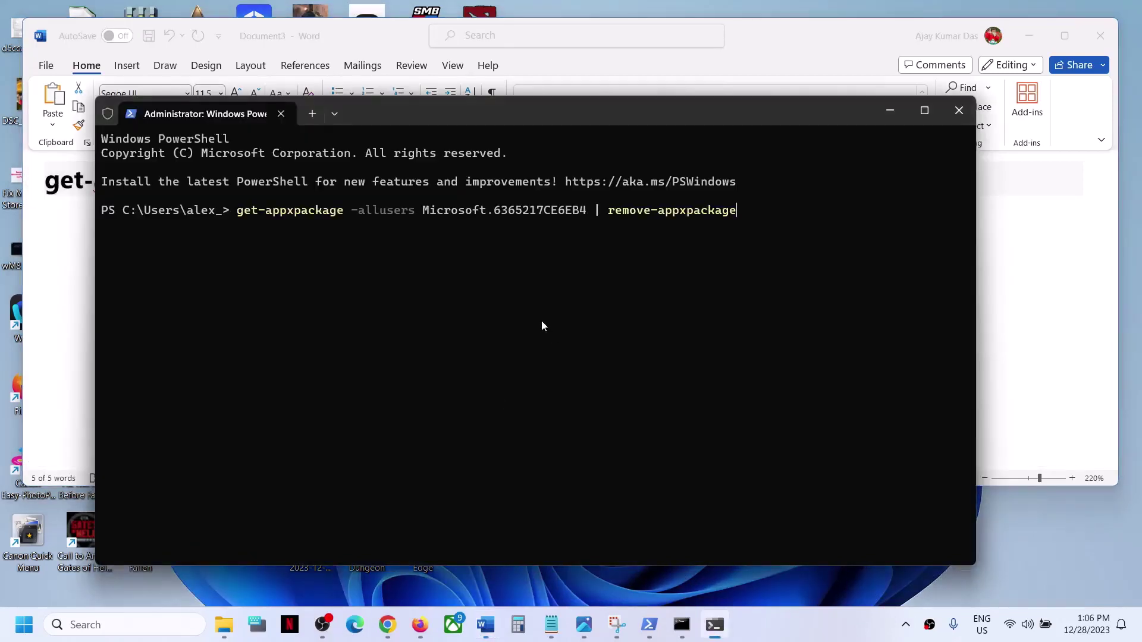
key("Return")
left_click(25, 625)
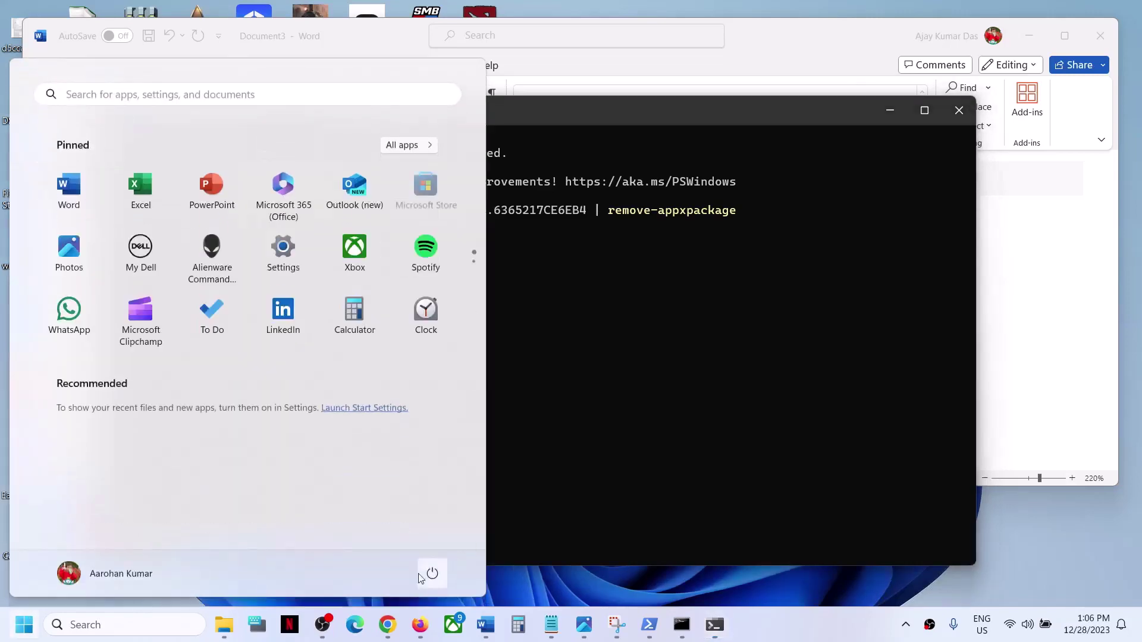
left_click(432, 575)
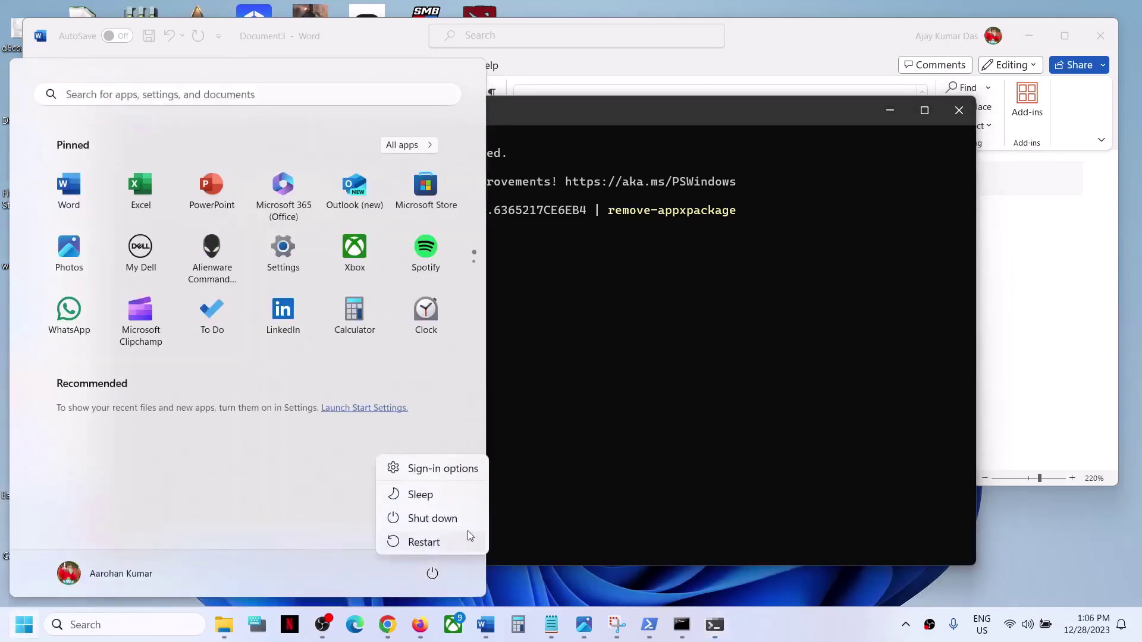
key("Escape")
left_click(823, 420)
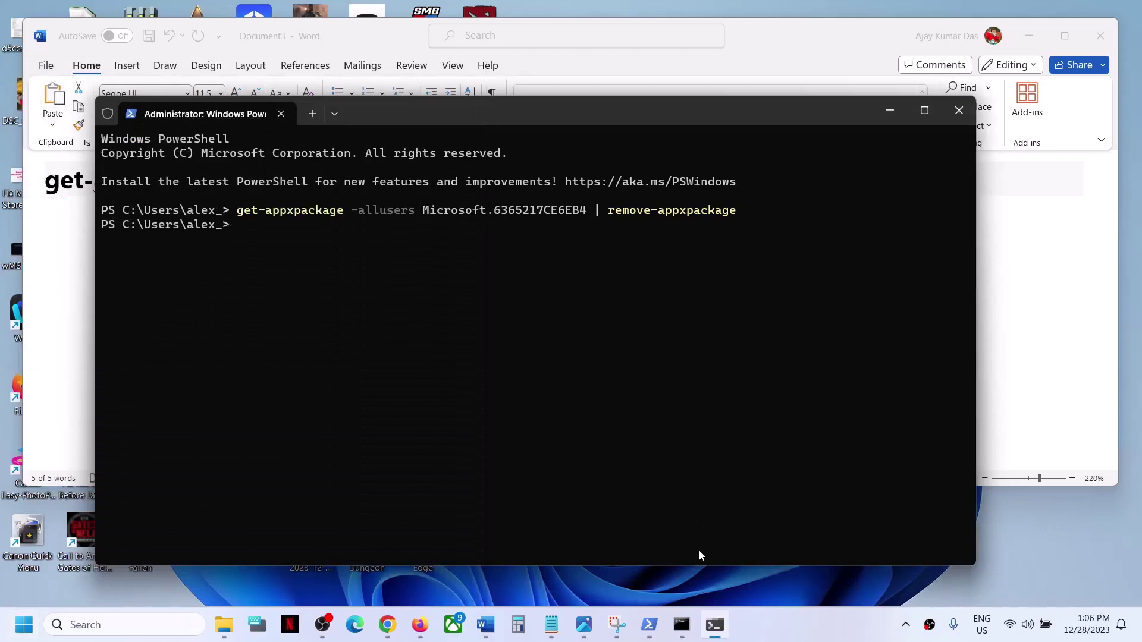
mouse_move(584, 624)
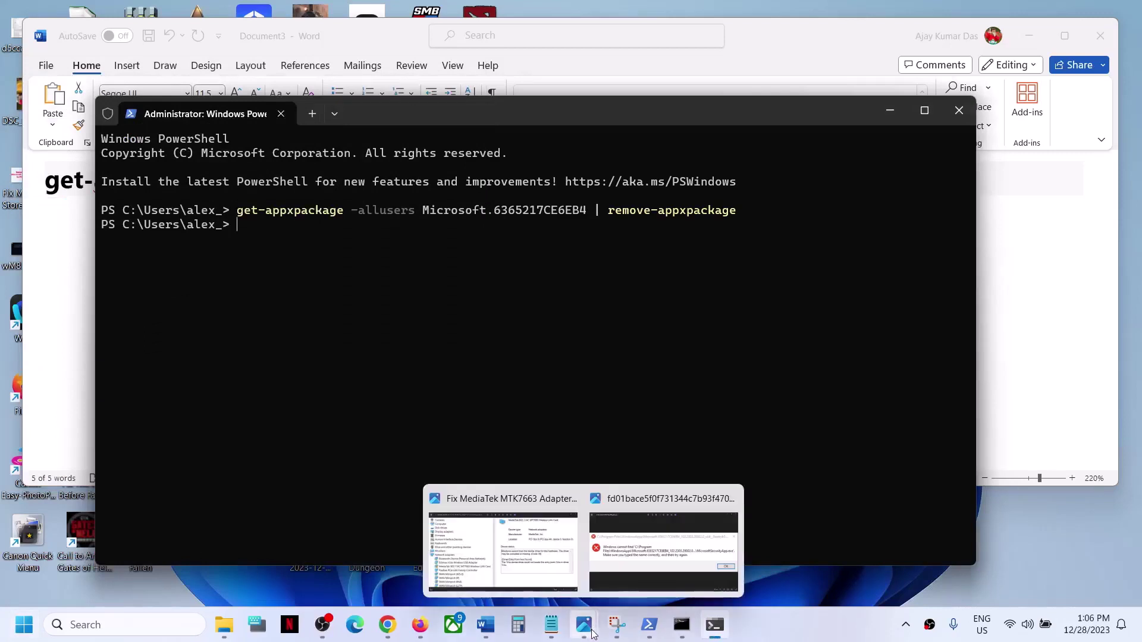
left_click(665, 554)
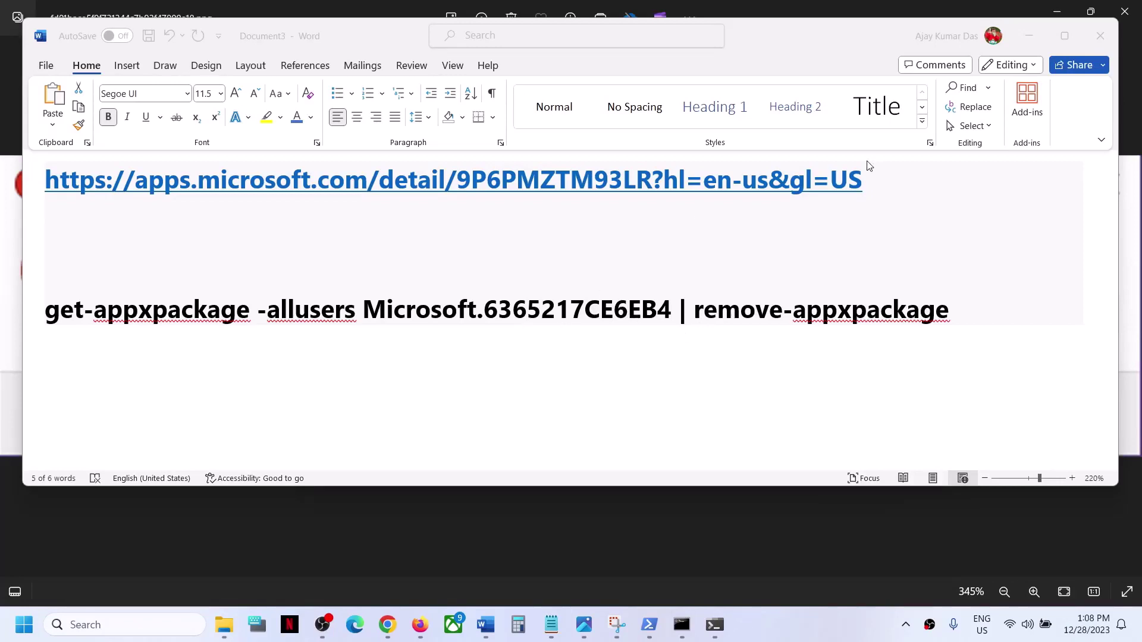
Bring up the Microsoft Defender Store page in Chrome again.
left_click(868, 179)
key("shift+Home")
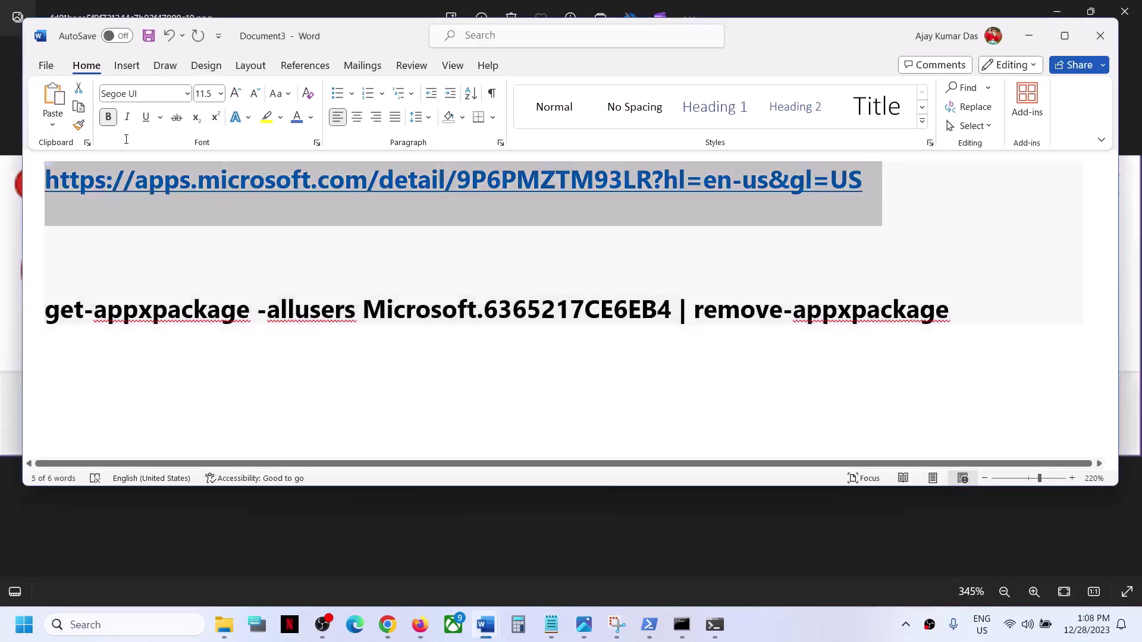
mouse_move(390, 612)
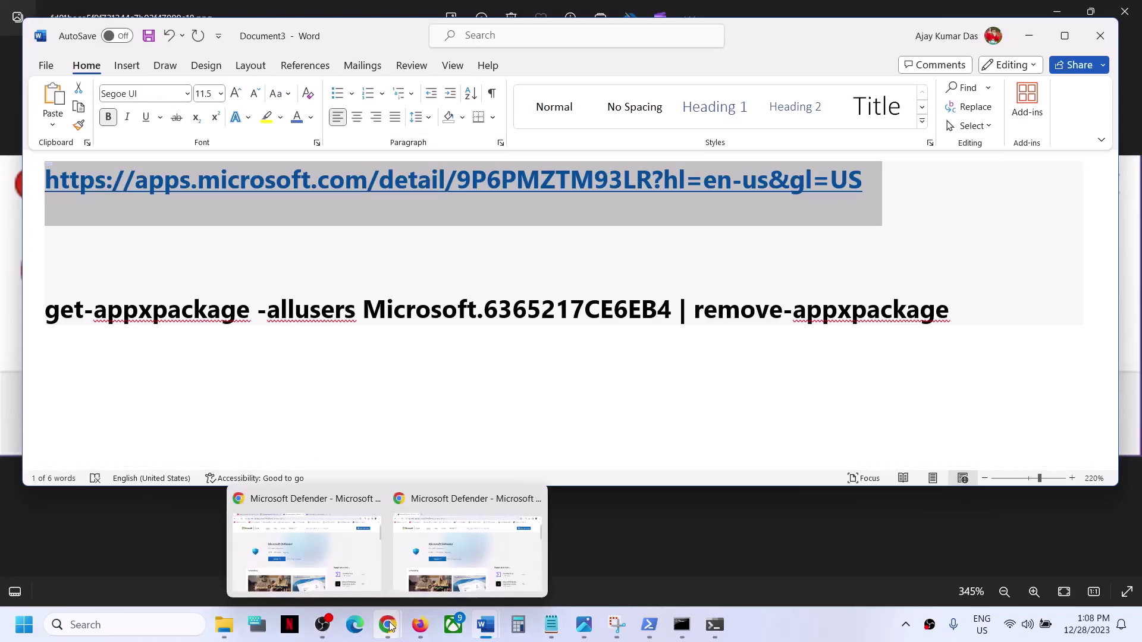
left_click(483, 562)
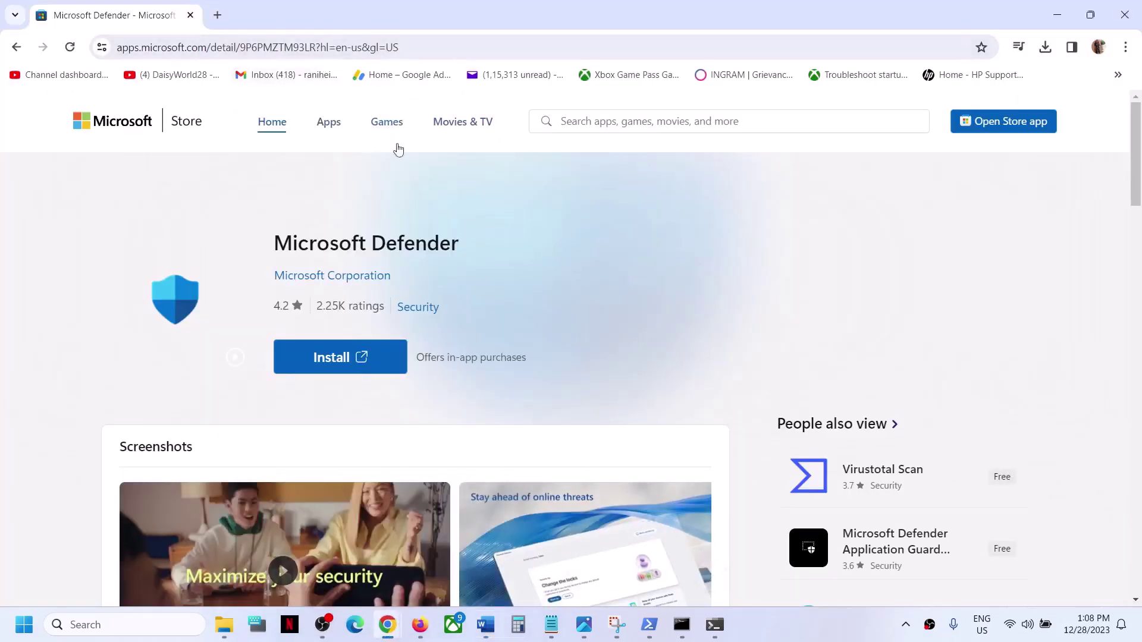
Reinstall Microsoft Defender by opening Microsoft Store from the page and installing it.
left_click(340, 356)
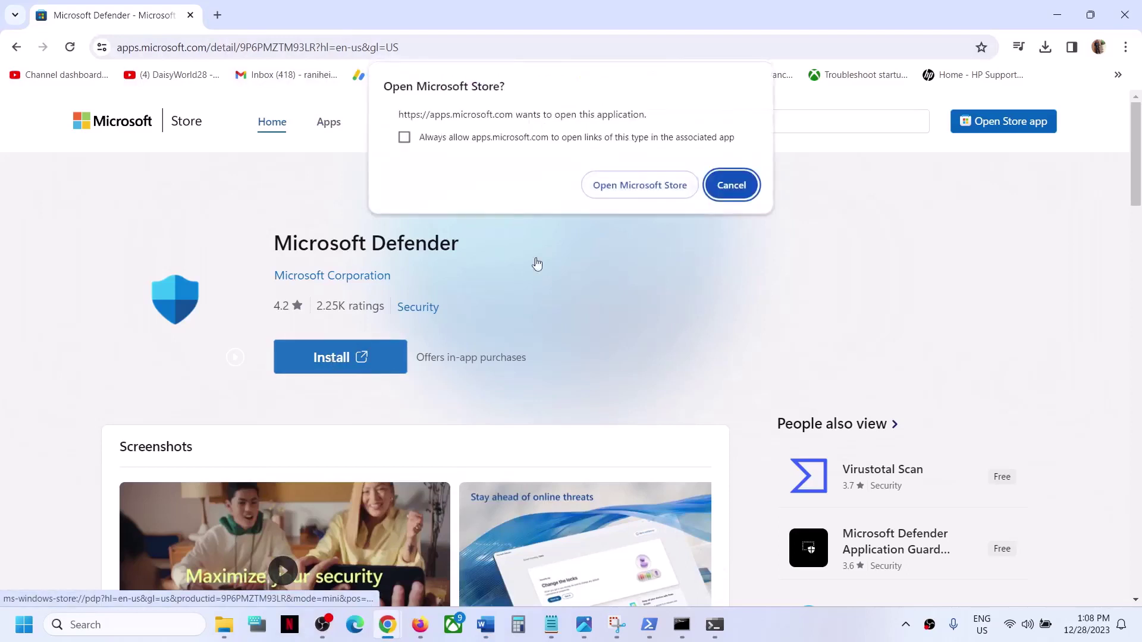
left_click(632, 186)
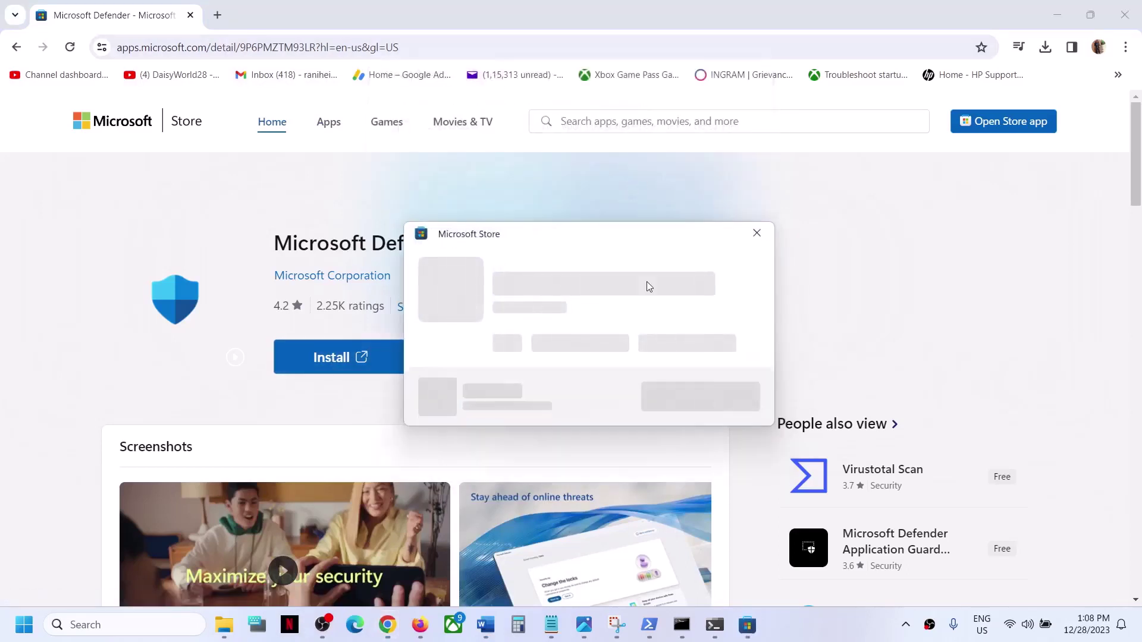
left_click(708, 399)
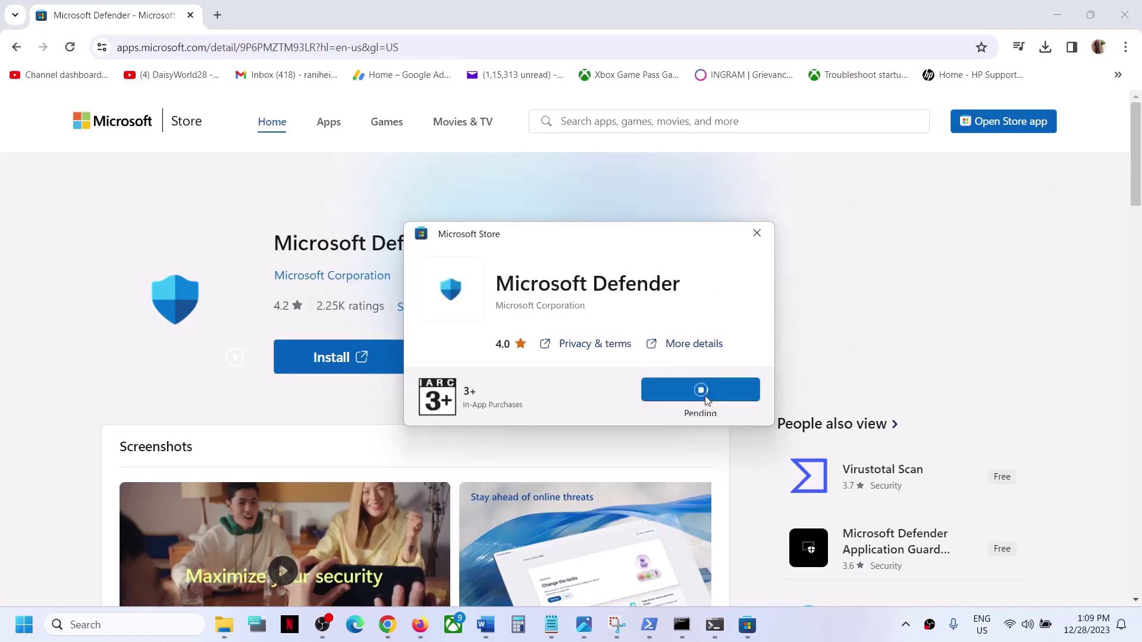
mouse_move(584, 631)
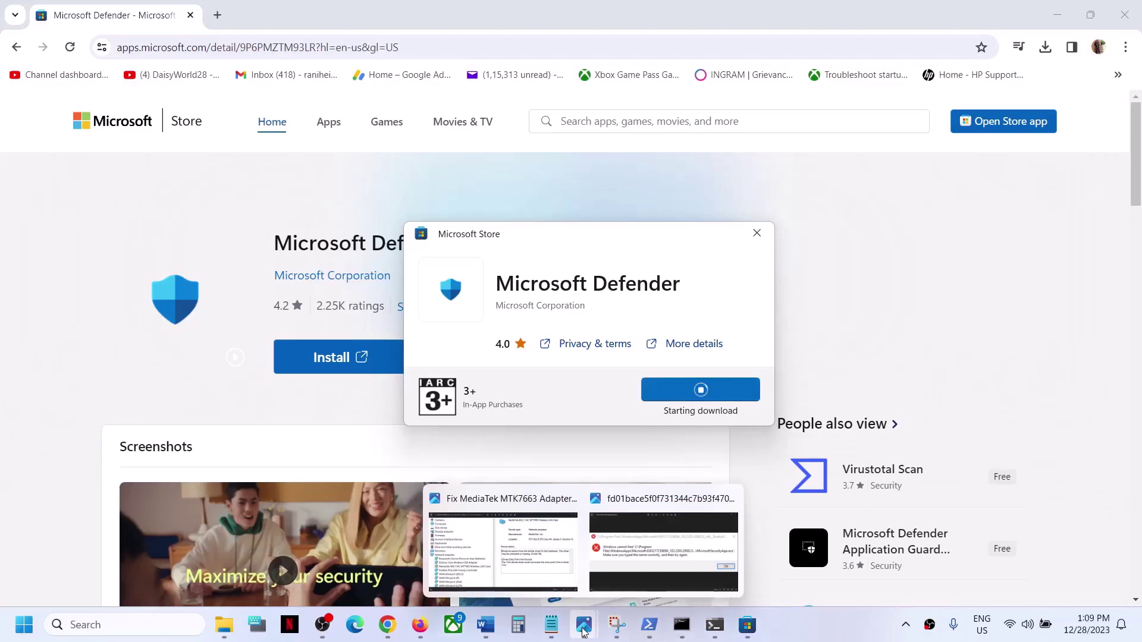